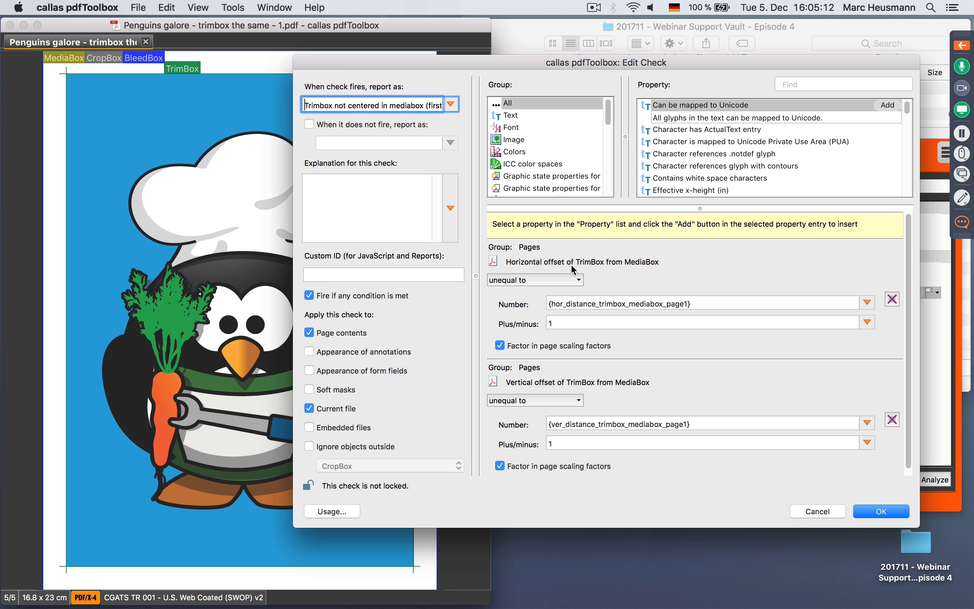
# Step: Examine the hor_distance_trimbox_mediabox_page1 script behind the horizontal TrimBox offset, then close the check without changes
pyautogui.moveTo(597, 269)
pyautogui.moveTo(676, 388)
pyautogui.click(867, 302)
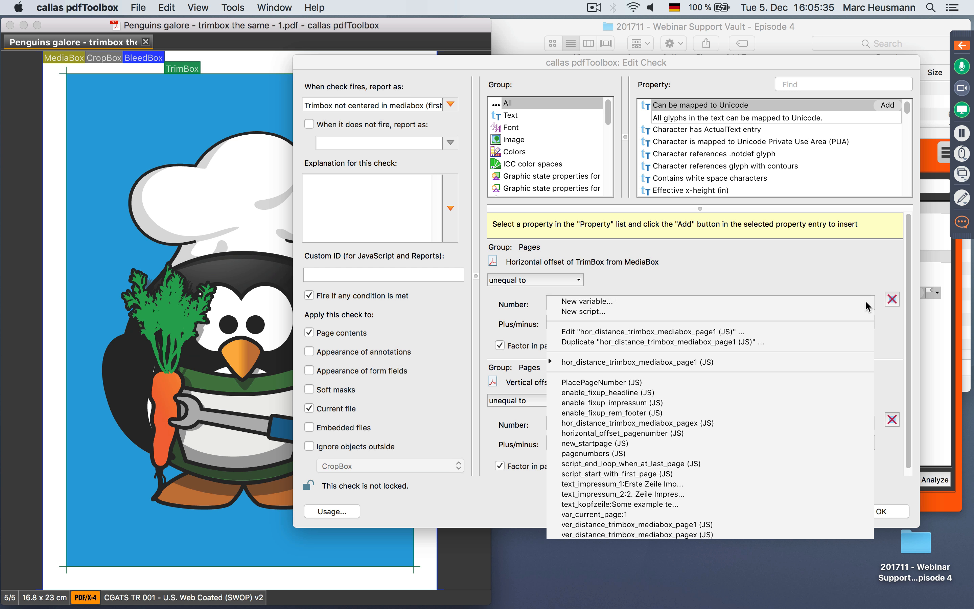
pyautogui.click(733, 333)
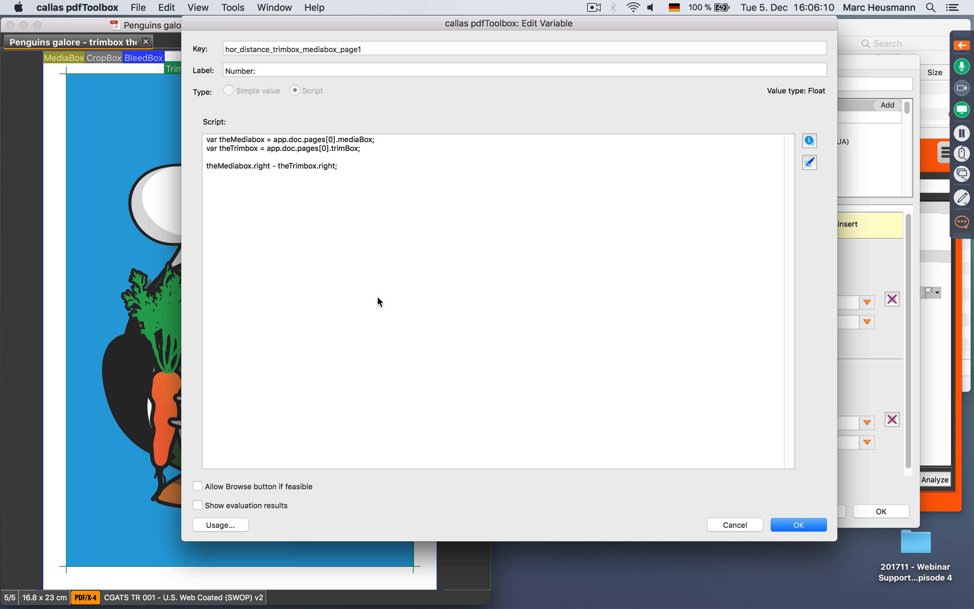
pyautogui.click(740, 525)
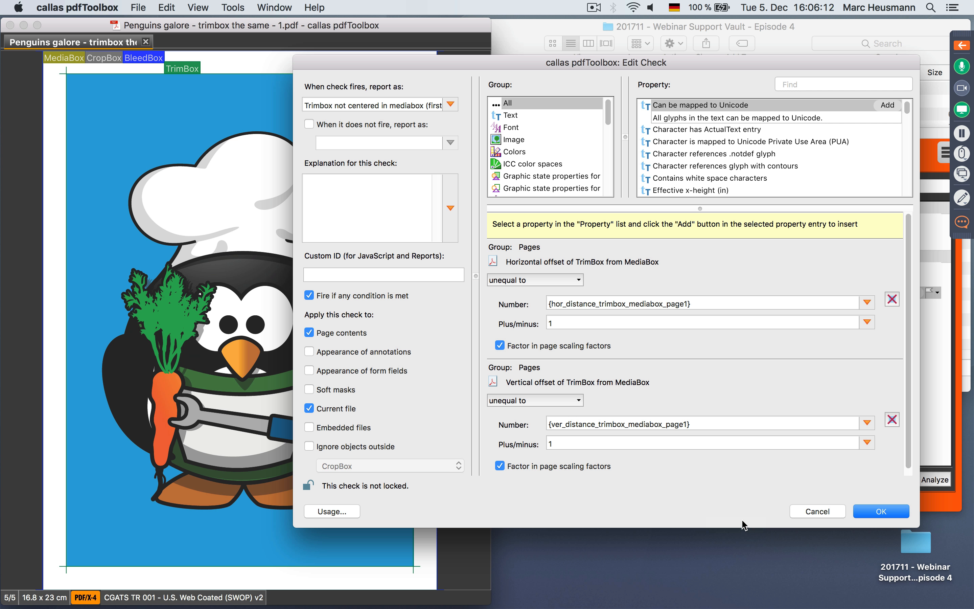
pyautogui.click(810, 510)
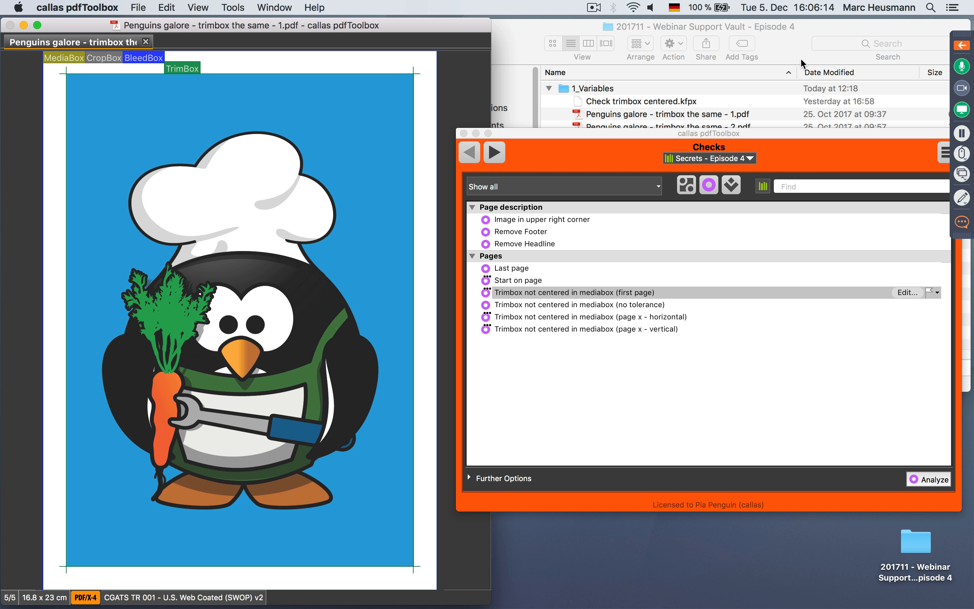
# Step: Open "Penguins galore - trimbox the same - 2.pdf" from the 1_Variables folder in pdfToolbox
pyautogui.click(793, 34)
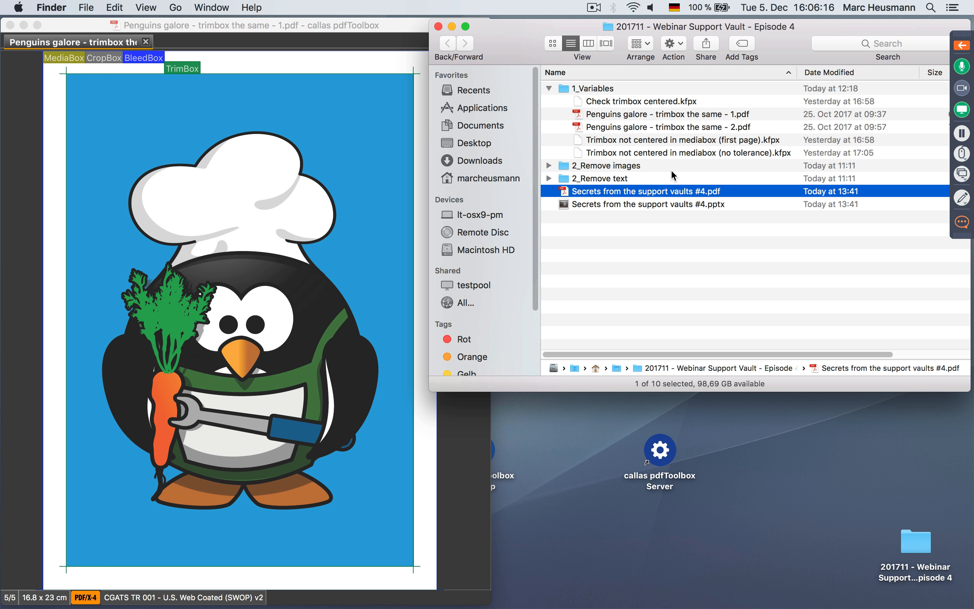
pyautogui.moveTo(661, 131); pyautogui.dragTo(303, 165)
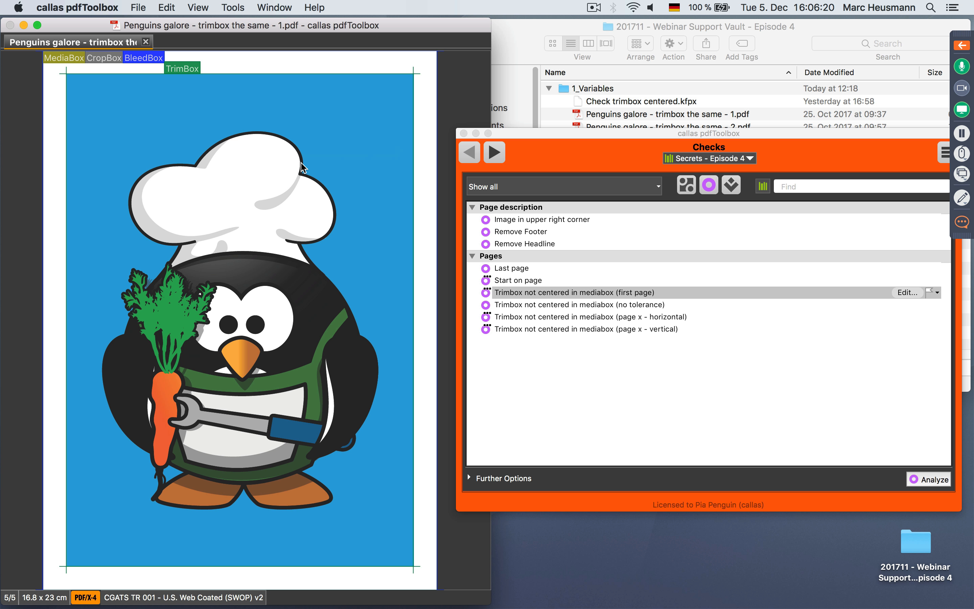
pyautogui.click(374, 39)
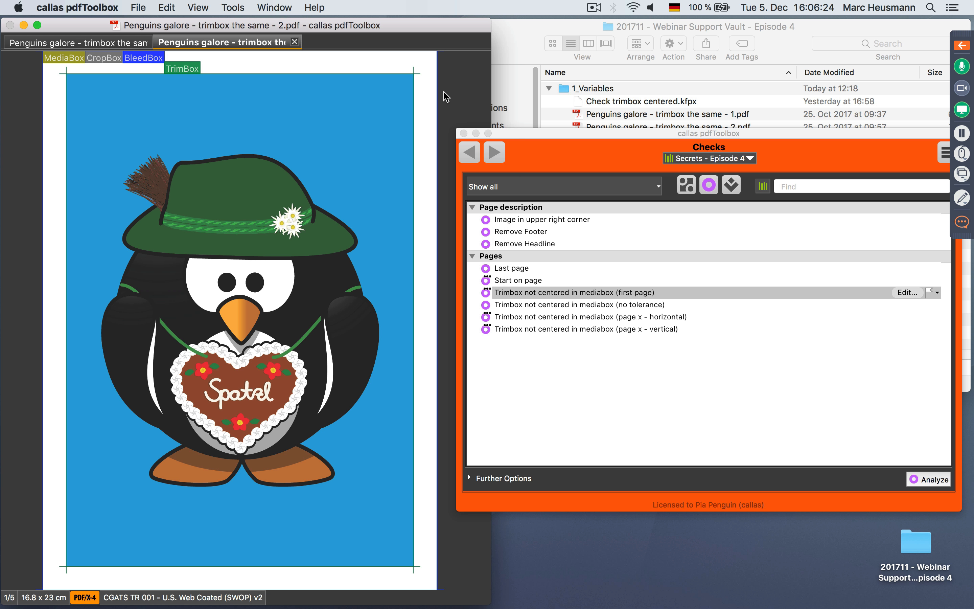
# Step: Narrow the Checks window and page through the second penguin PDF to compare the TrimBox position on each page
pyautogui.moveTo(457, 142); pyautogui.dragTo(485, 140)
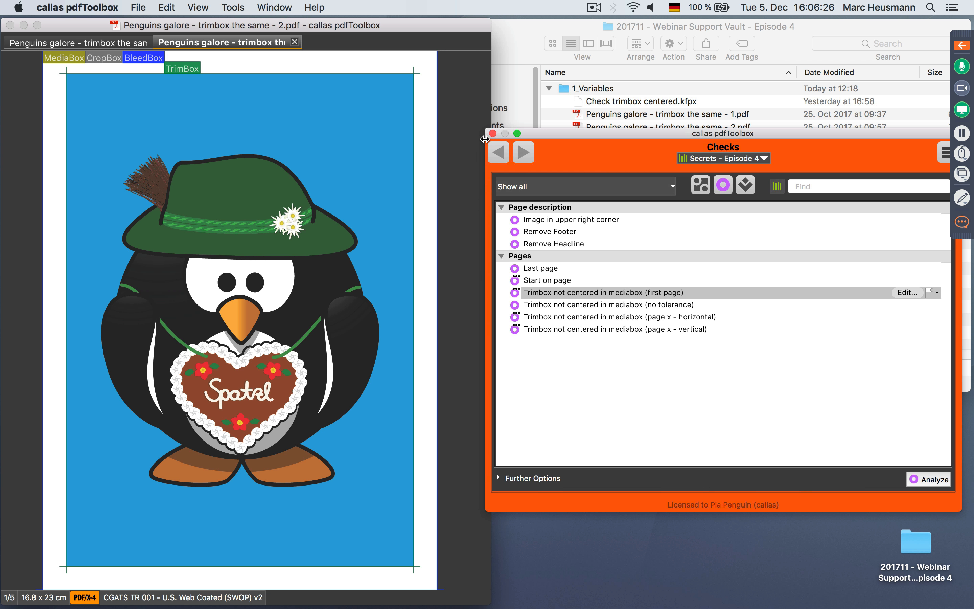
pyautogui.press('Right')
pyautogui.press('Right')
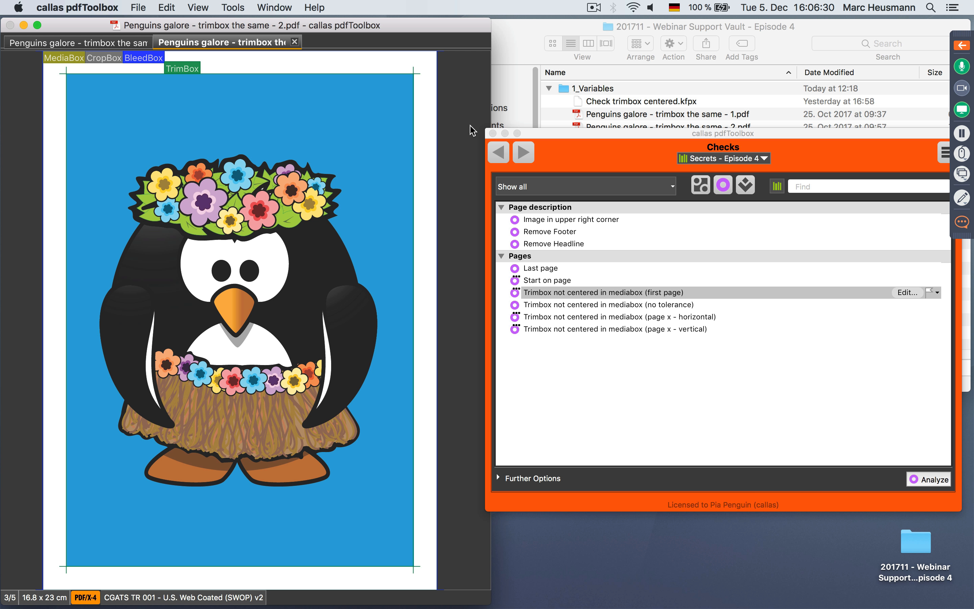
pyautogui.press('Right')
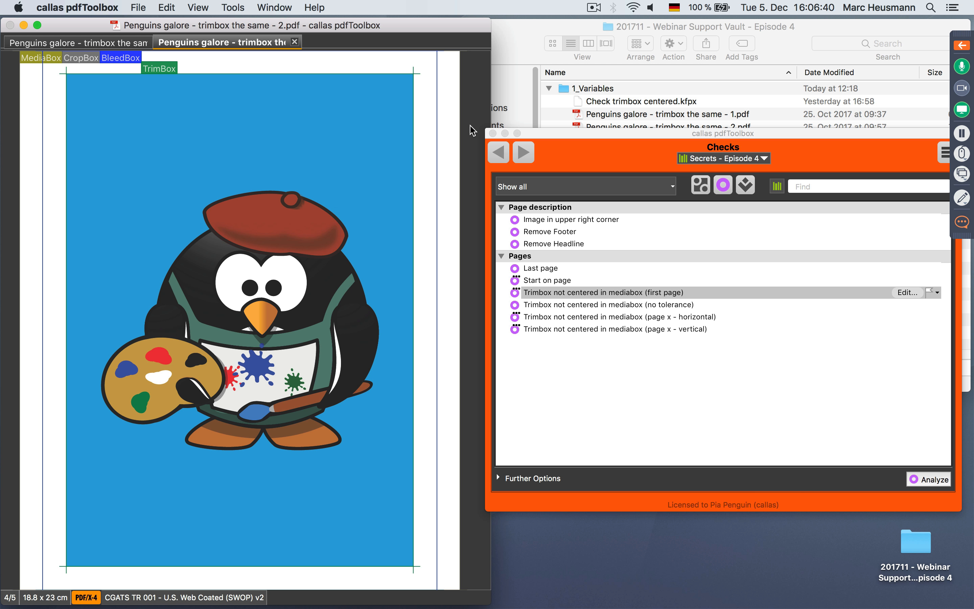
pyautogui.press('Right')
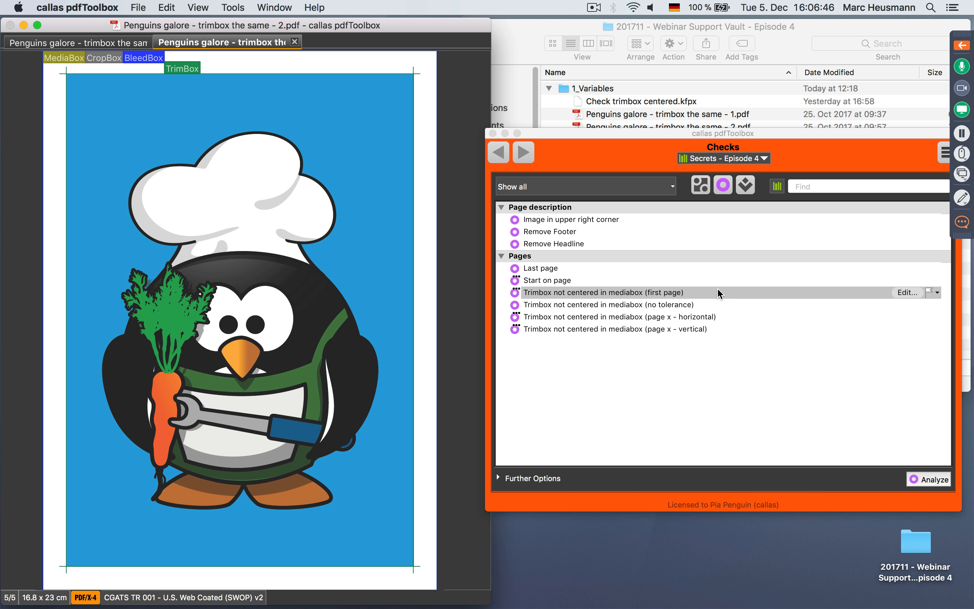
# Step: Run the "Trimbox not centered in mediabox (first page)" check on the second PDF and go to the reported page
pyautogui.click(934, 481)
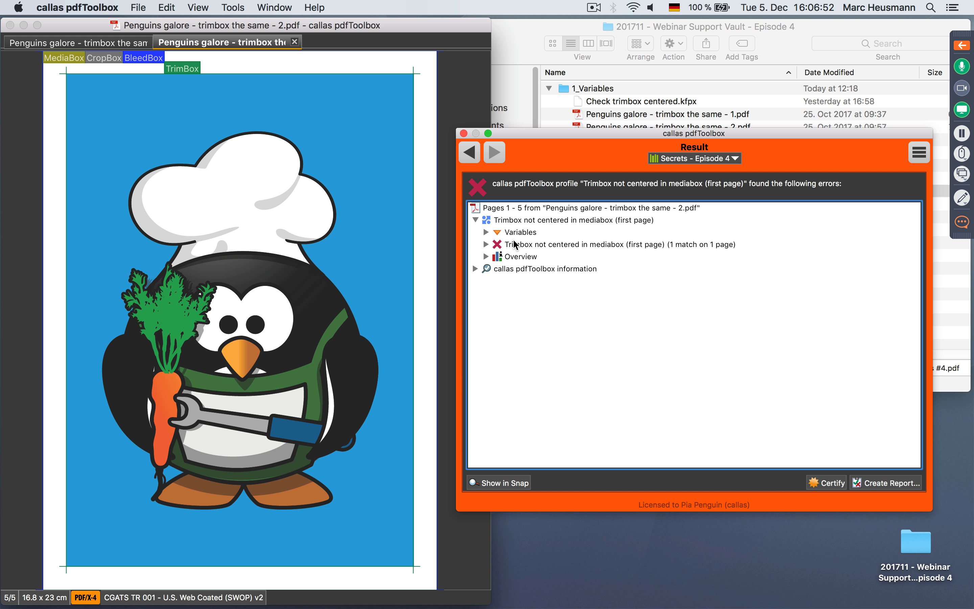
pyautogui.click(486, 245)
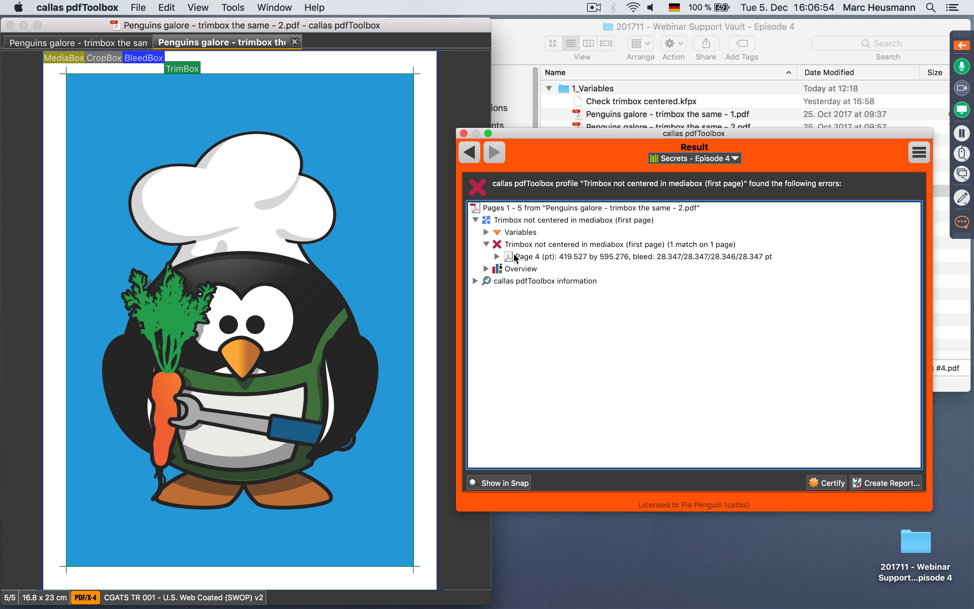
pyautogui.click(530, 259)
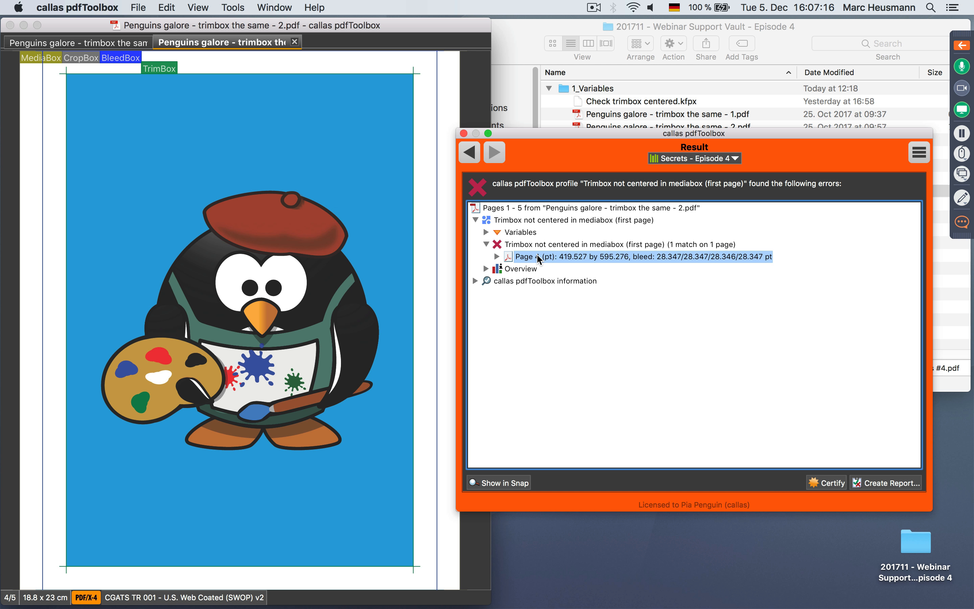
# Step: Run the first-page trimbox check on "Penguins galore - trimbox the same - 1.pdf" from page 1, and return to the second PDF
pyautogui.click(91, 46)
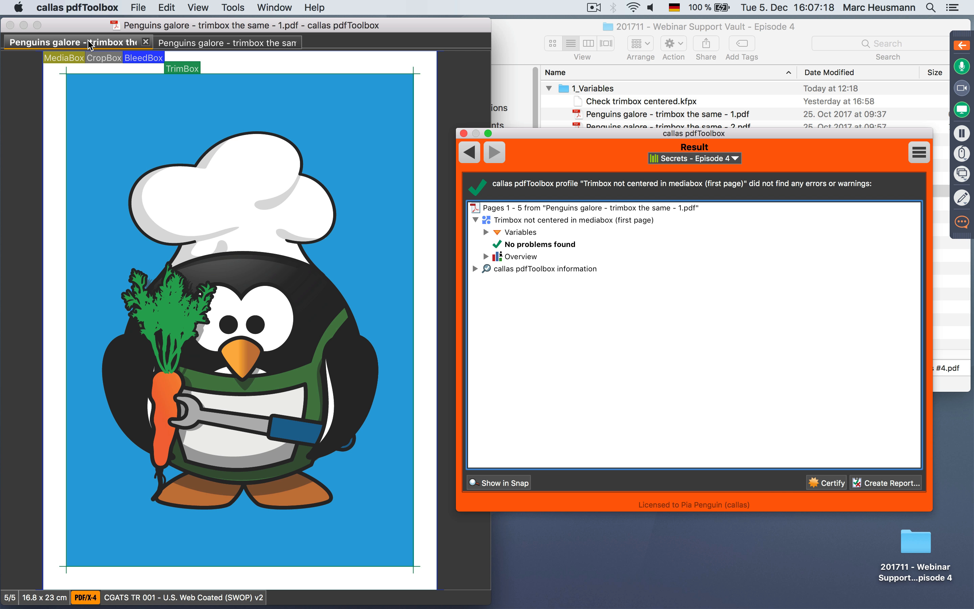
pyautogui.click(474, 152)
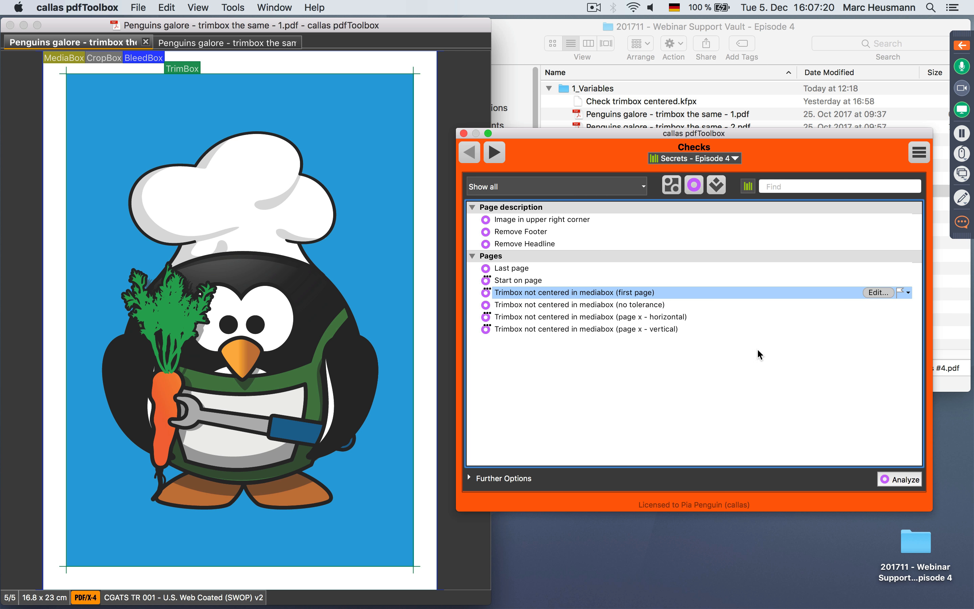
pyautogui.click(451, 115)
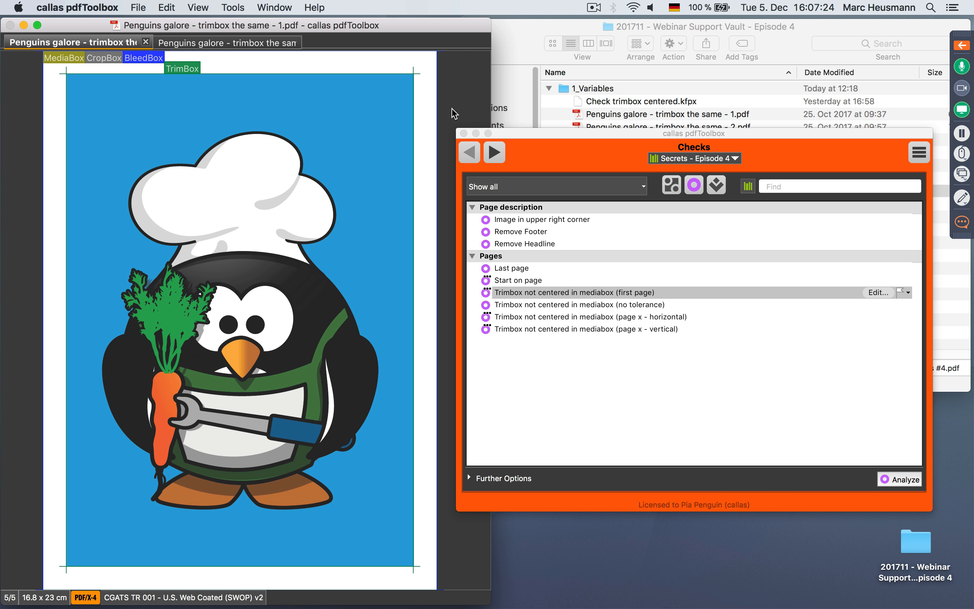
pyautogui.scroll(3, 451, 109)
pyautogui.scroll(-2, 411, 135)
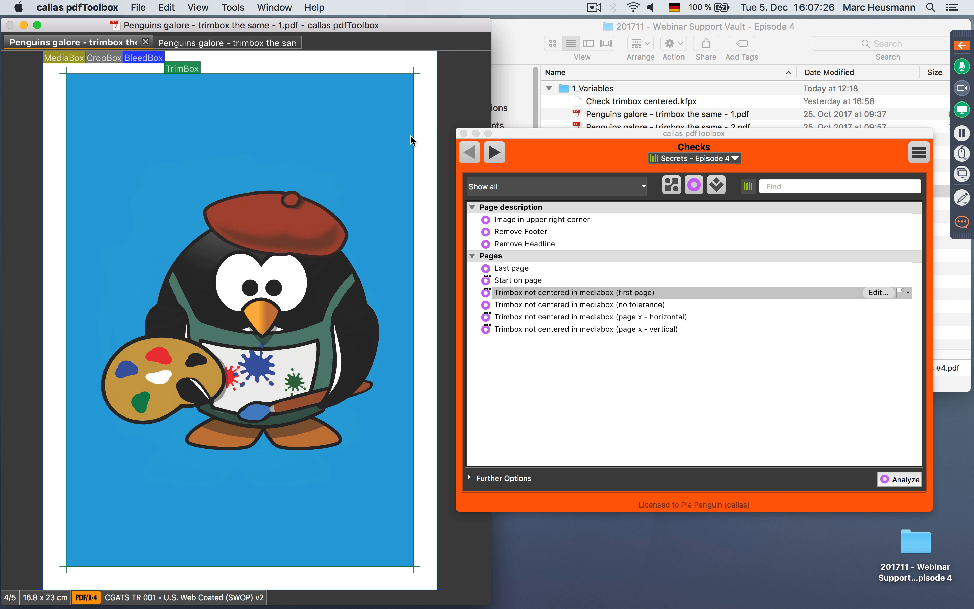
pyautogui.scroll(3, 411, 135)
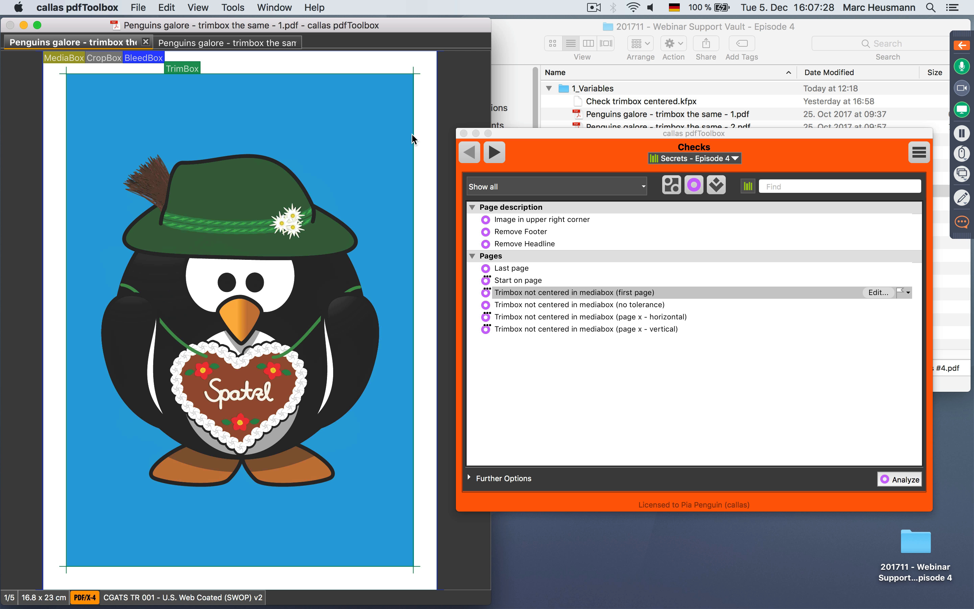
pyautogui.click(911, 480)
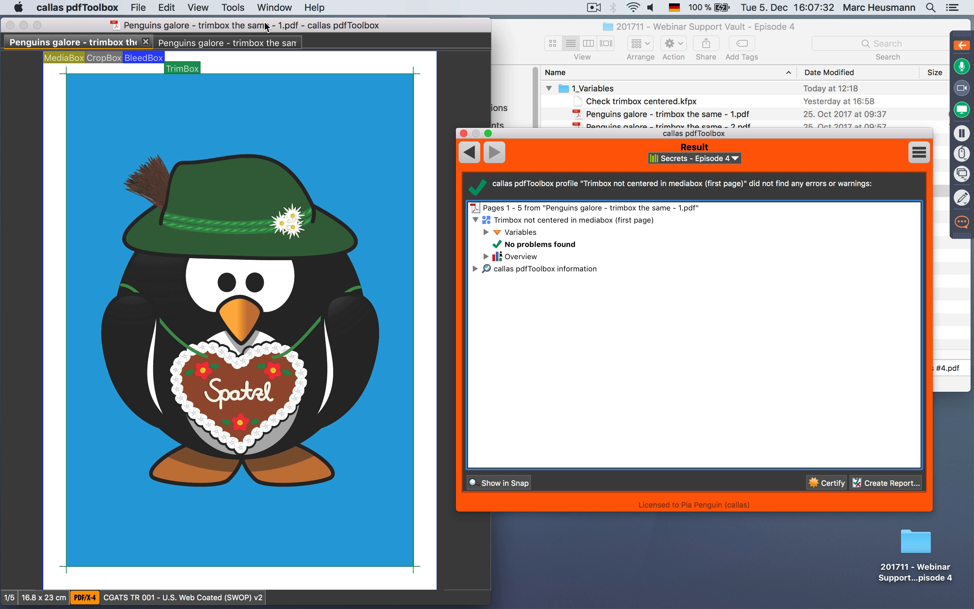
pyautogui.click(261, 44)
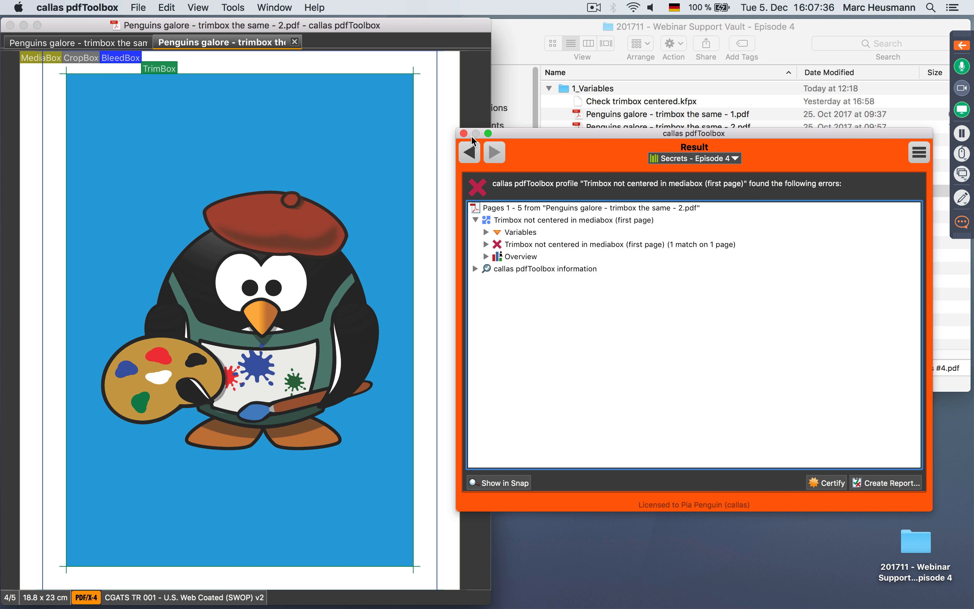
pyautogui.click(479, 111)
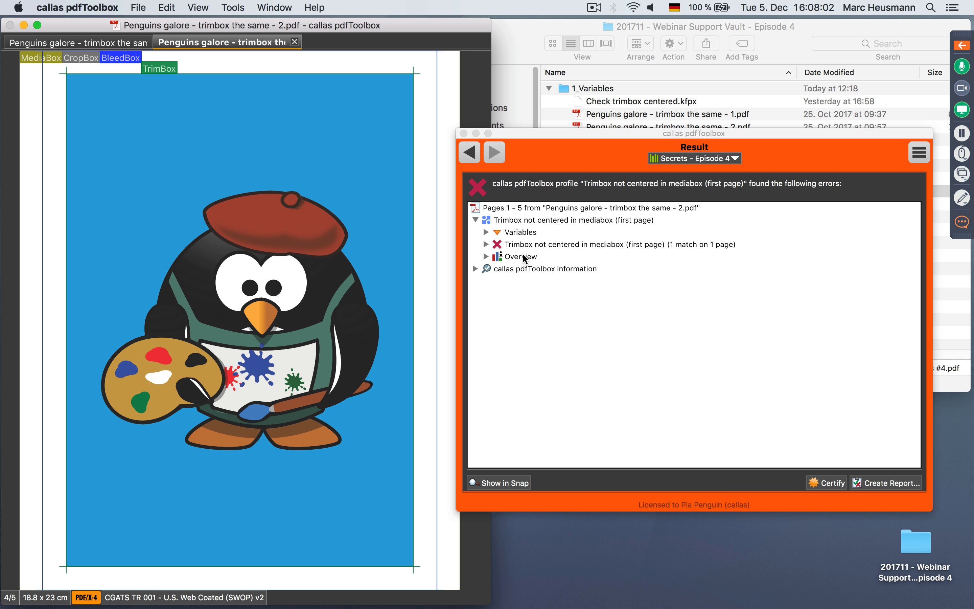
# Step: Reopen the first-page trimbox check to examine how its horizontal distance script references the first page, and close it unchanged
pyautogui.click(477, 153)
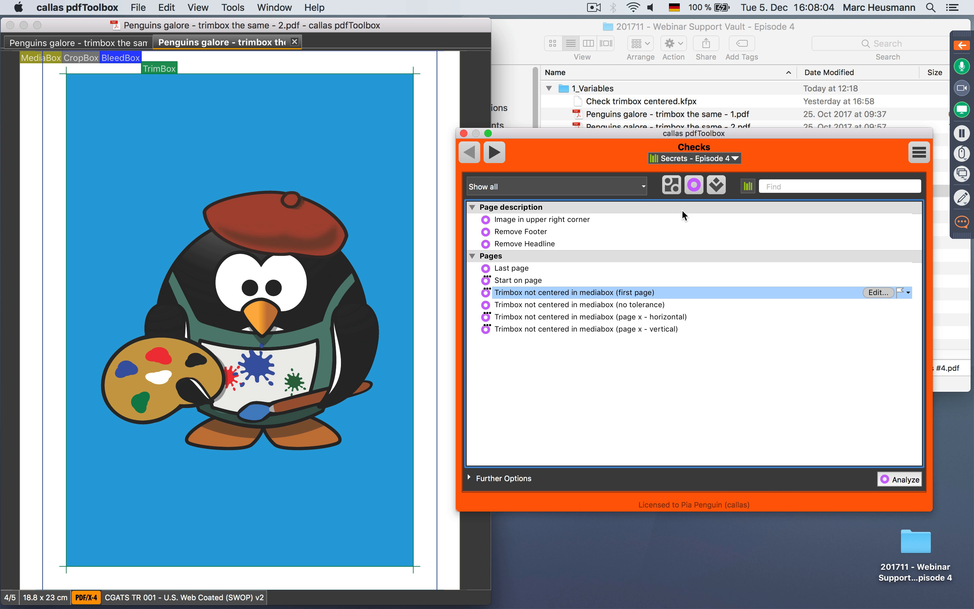
pyautogui.click(879, 291)
pyautogui.click(759, 308)
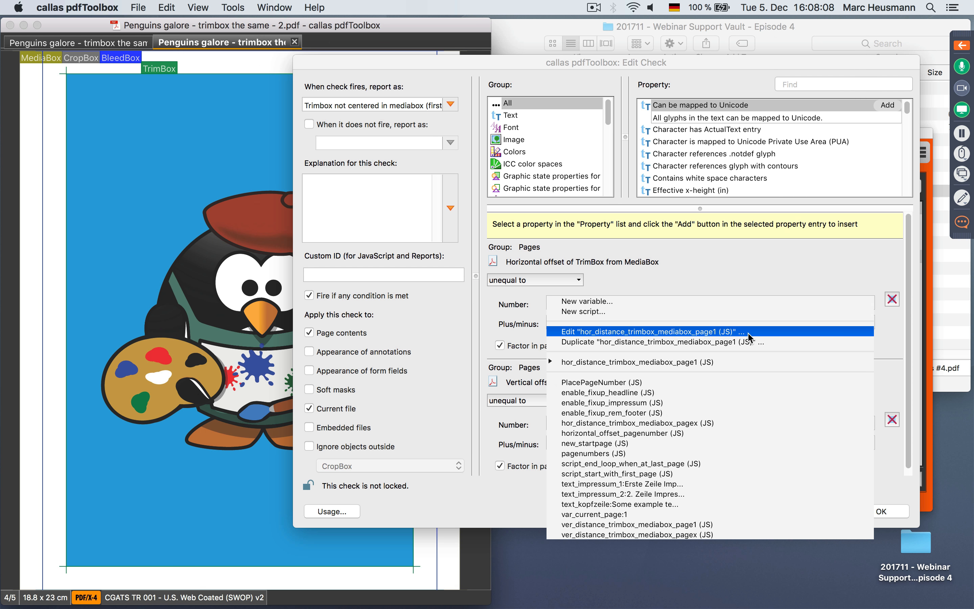
pyautogui.click(749, 332)
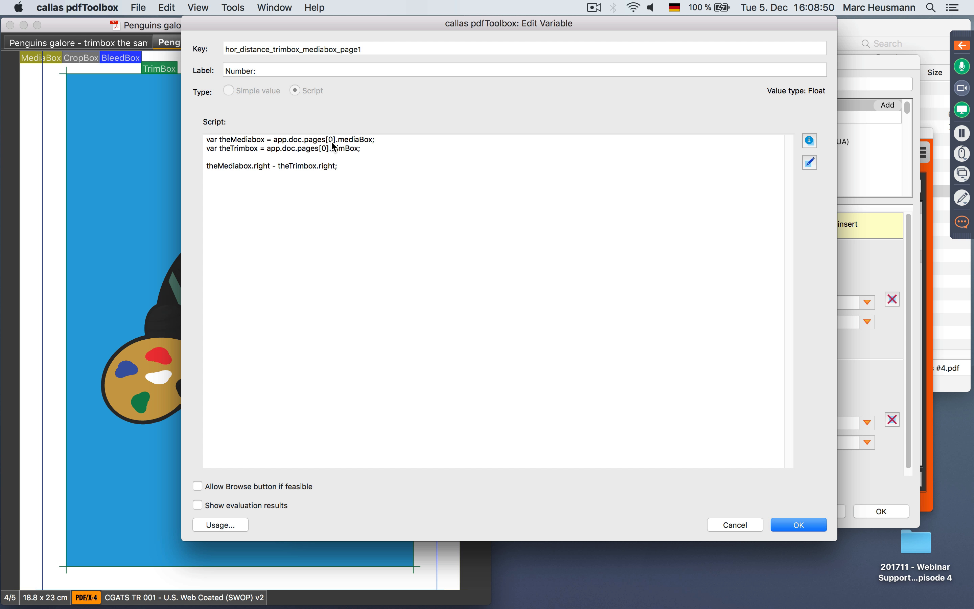
pyautogui.click(746, 530)
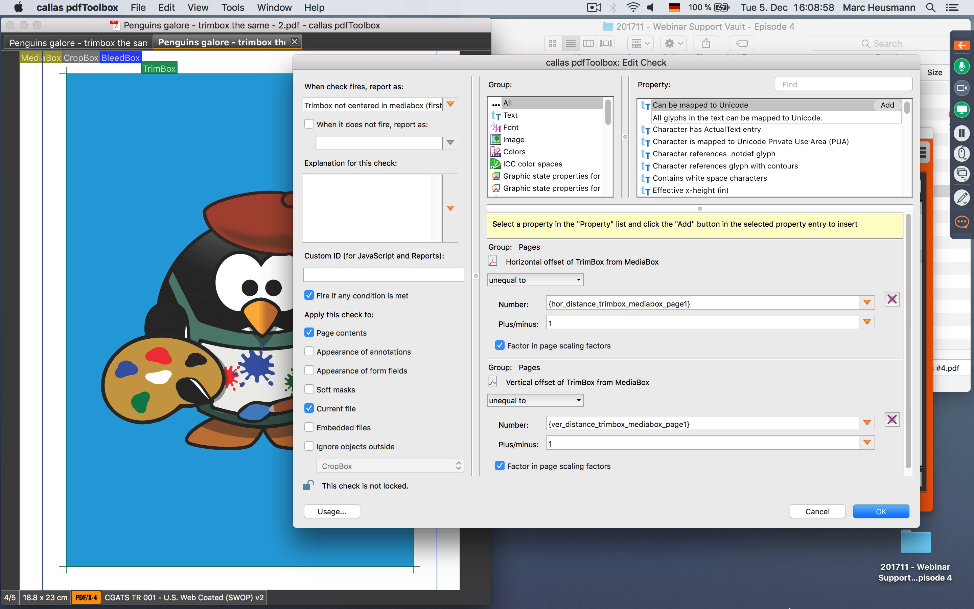
pyautogui.click(829, 511)
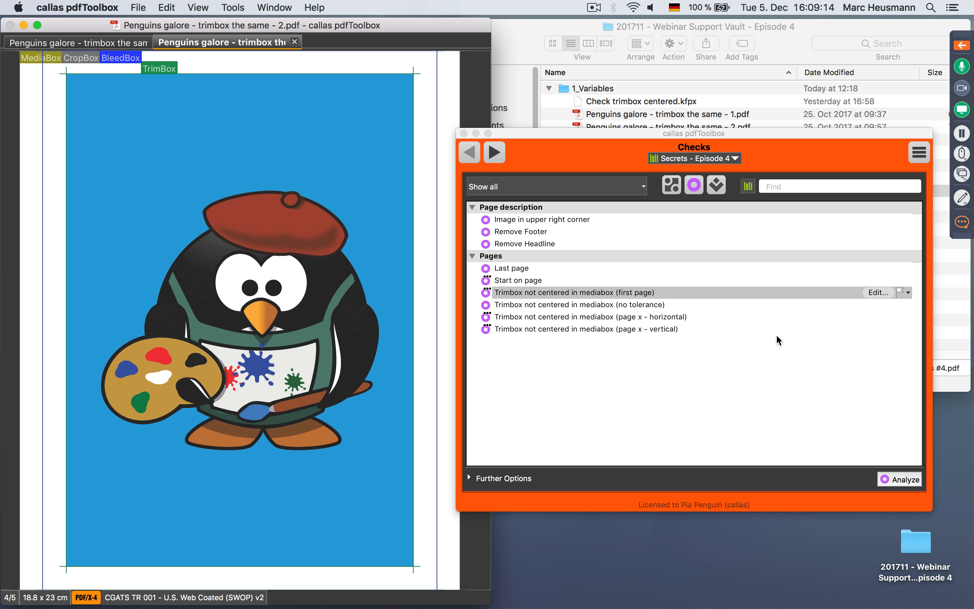
# Step: Analyze and fix "Penguins galore - trimbox the same - 2.pdf" with the "Check trimbox centered" process plan
pyautogui.click(672, 185)
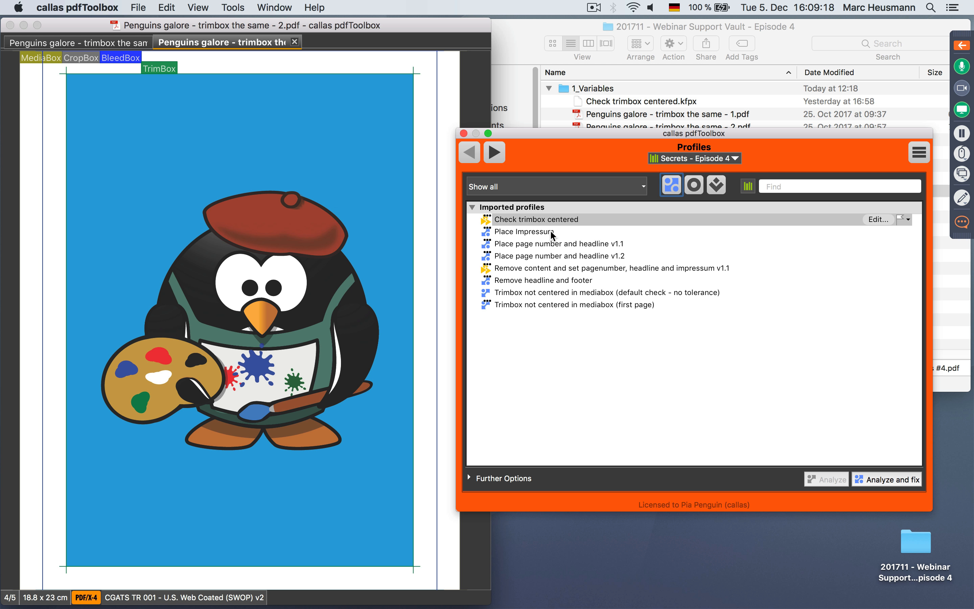
pyautogui.click(888, 482)
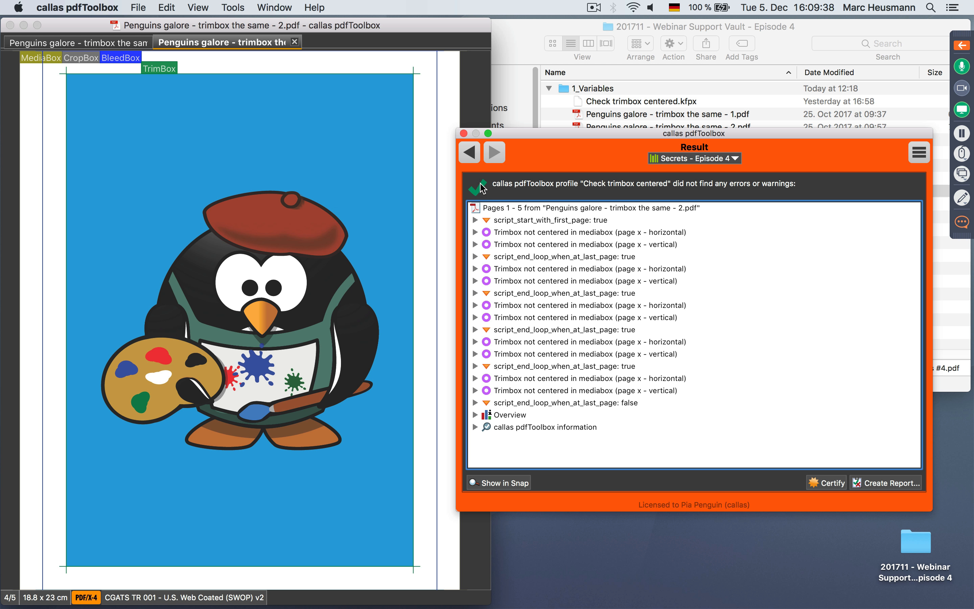
# Step: Open the "Check trimbox centered" process plan in an enlarged editor and examine its script_start_with_first_page script
pyautogui.click(474, 158)
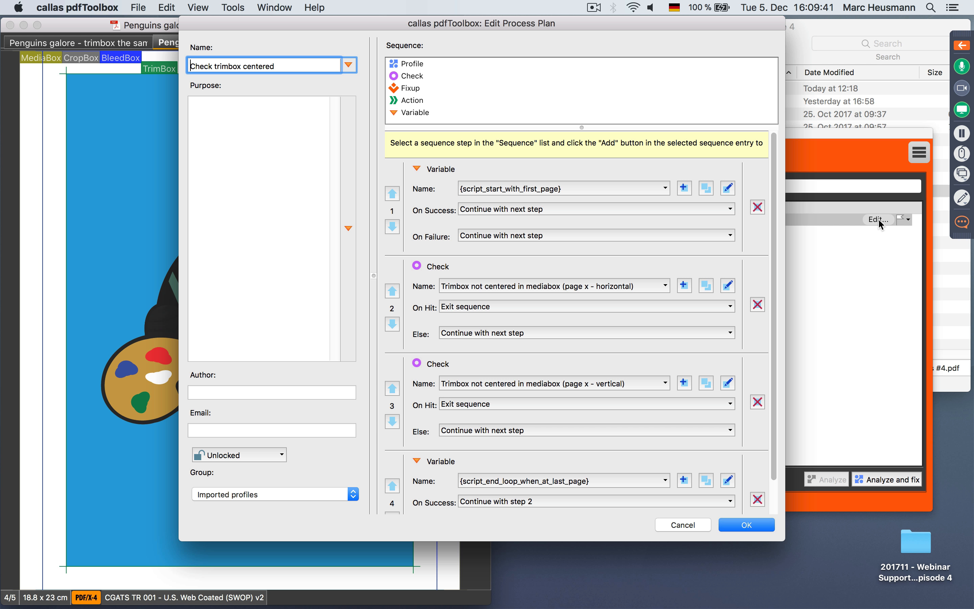
pyautogui.click(878, 219)
pyautogui.moveTo(783, 539); pyautogui.dragTo(841, 603)
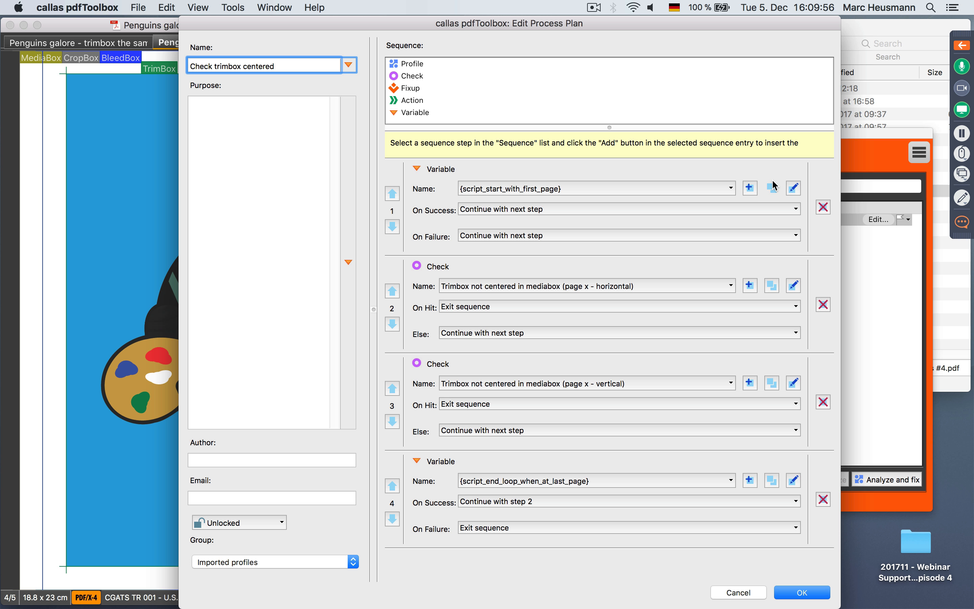
pyautogui.click(797, 188)
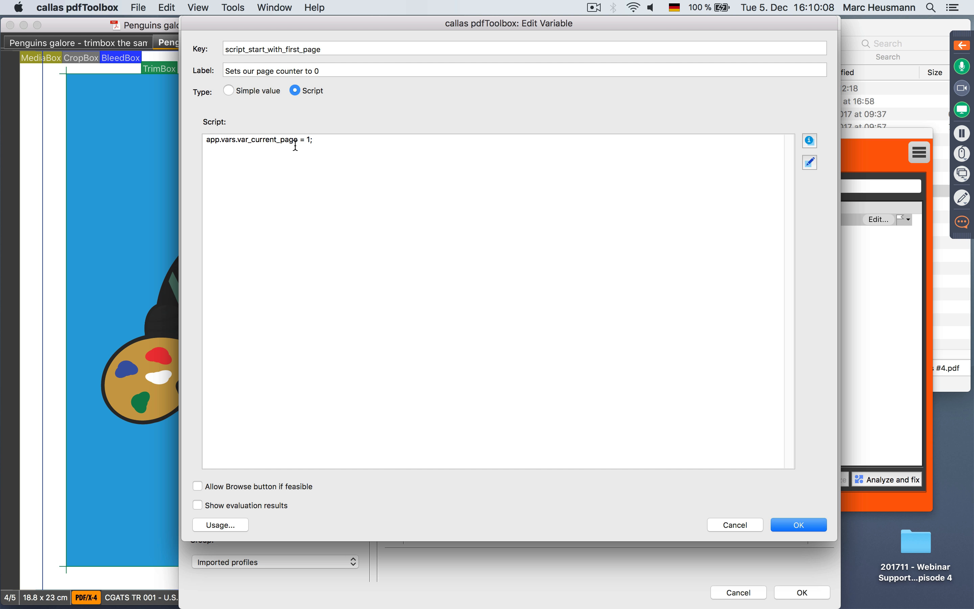
pyautogui.click(748, 524)
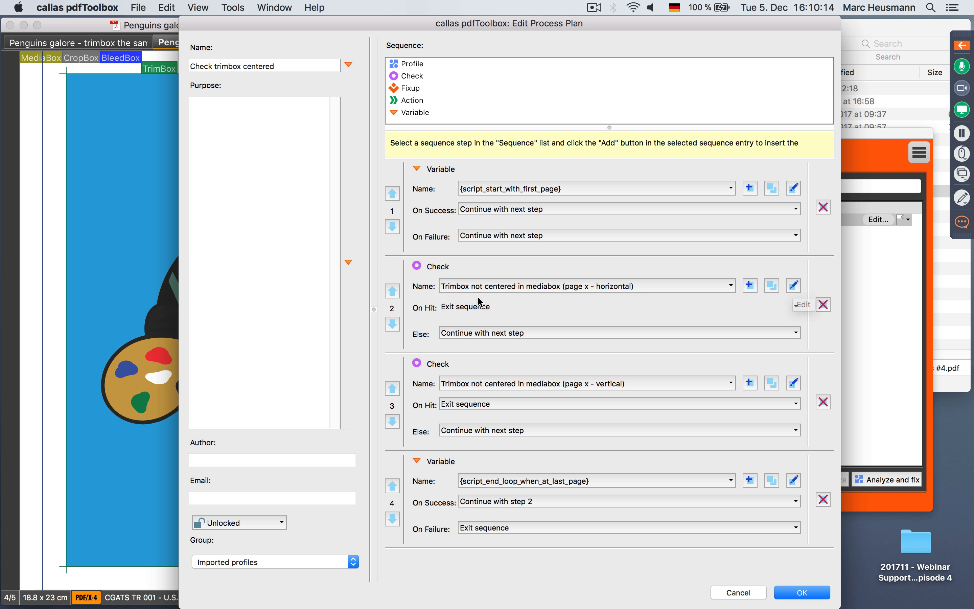
# Step: Examine the page x horizontal trimbox check and its hor_distance_trimbox_mediabox_pagex script, and close both without making changes
pyautogui.click(789, 284)
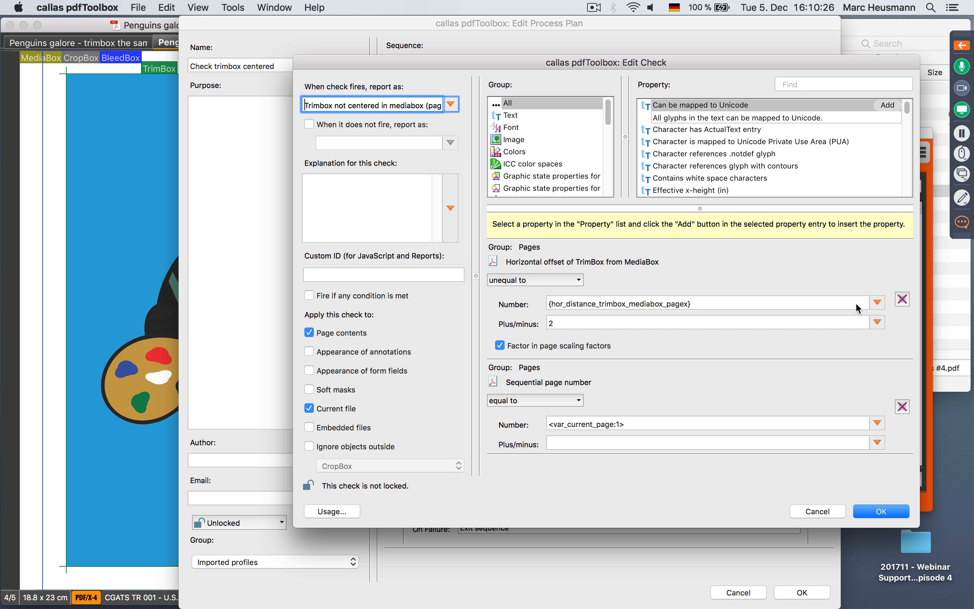
pyautogui.click(878, 302)
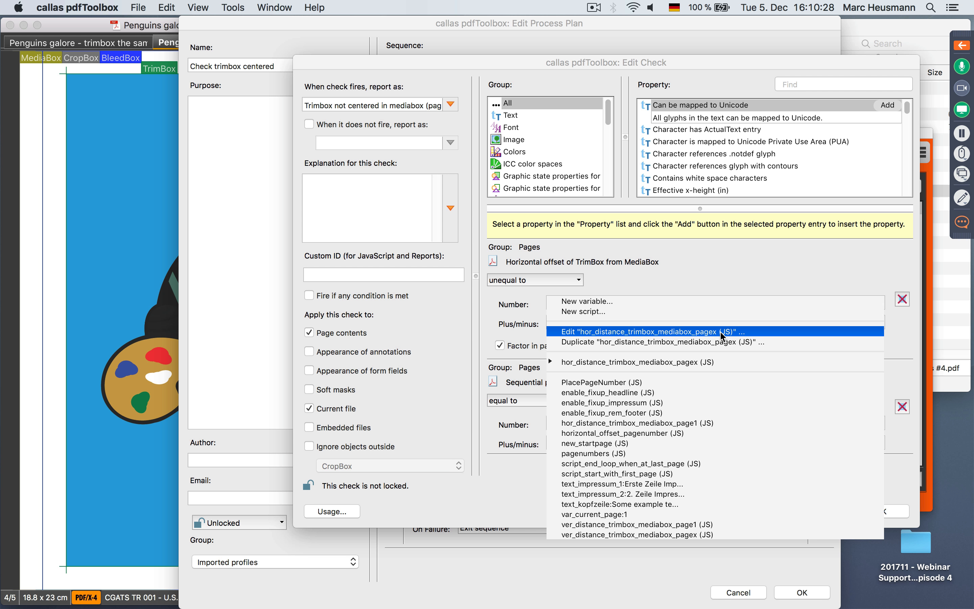
pyautogui.click(724, 336)
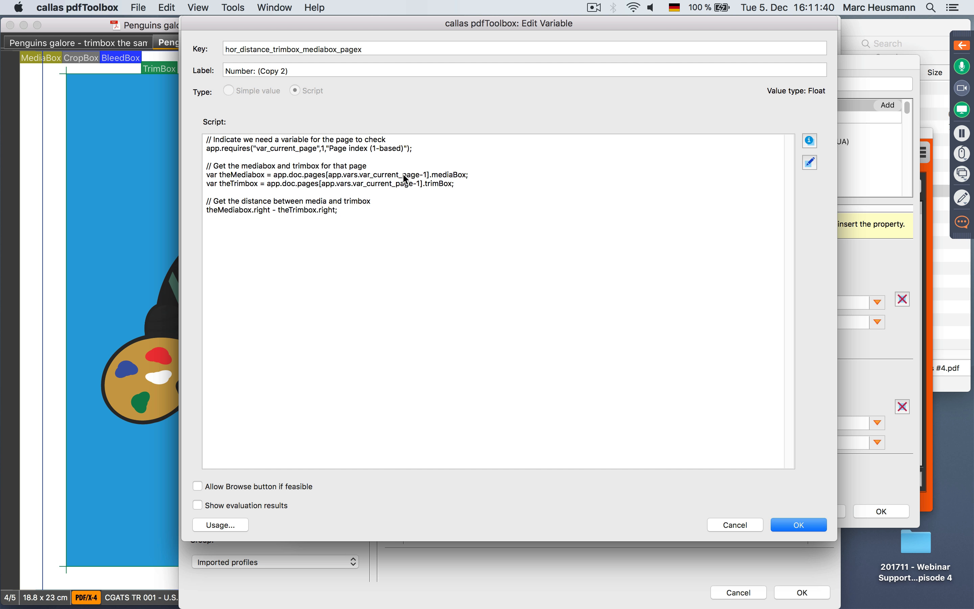
pyautogui.click(745, 525)
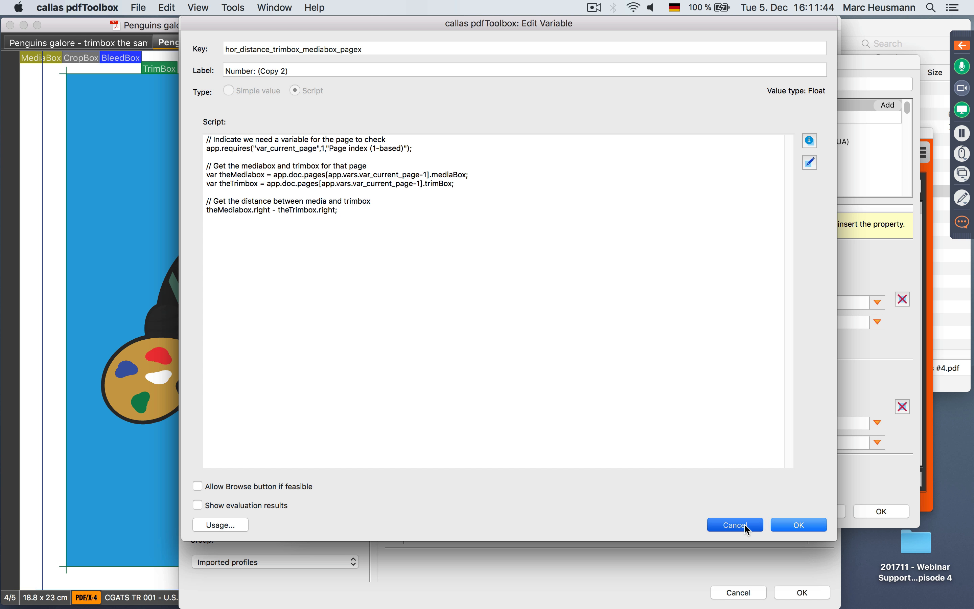
pyautogui.click(800, 525)
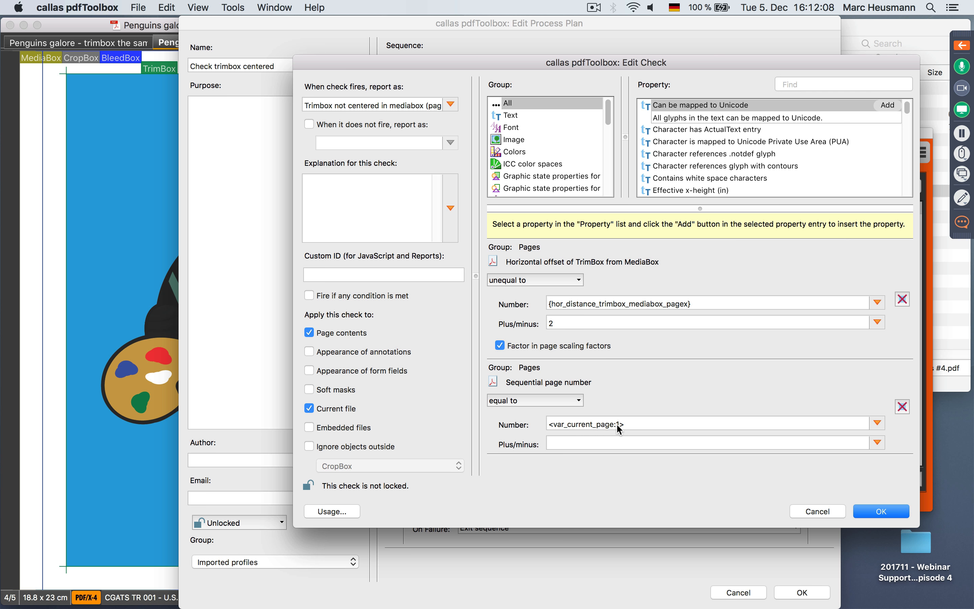
pyautogui.click(831, 511)
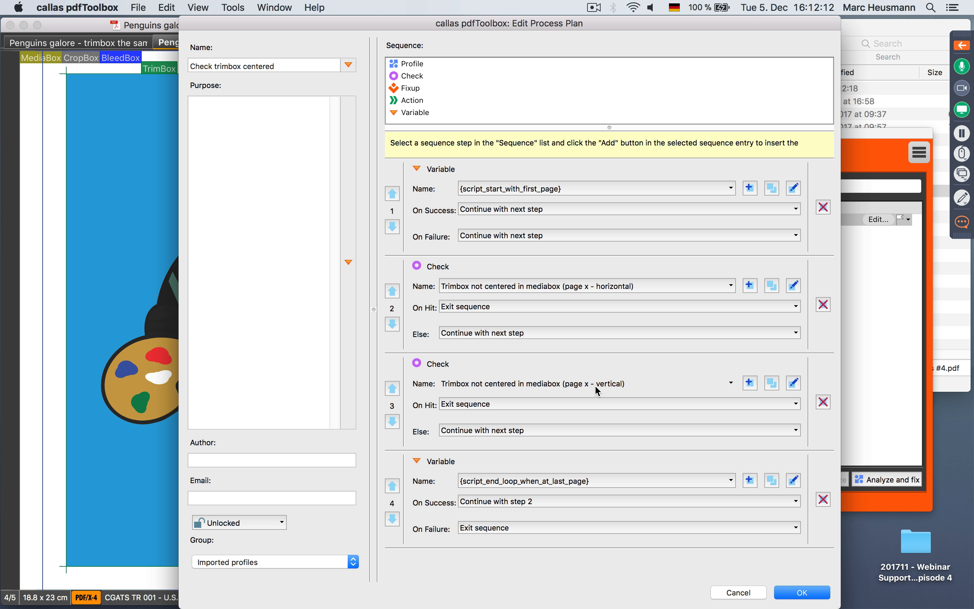
# Step: Examine the page x vertical trimbox check and the script_end_loop_when_at_last_page script, and close the process plan unchanged
pyautogui.click(793, 383)
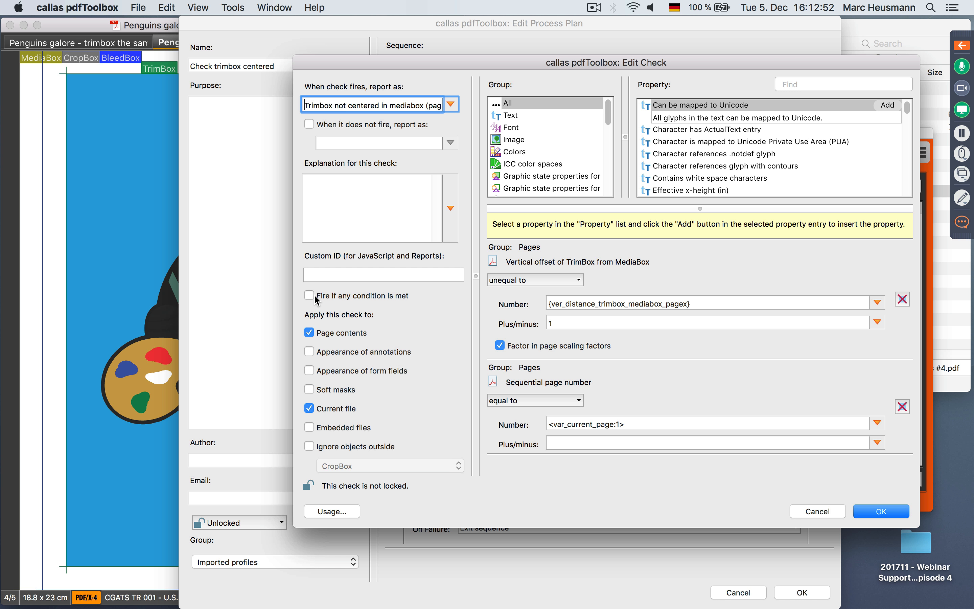
pyautogui.click(824, 512)
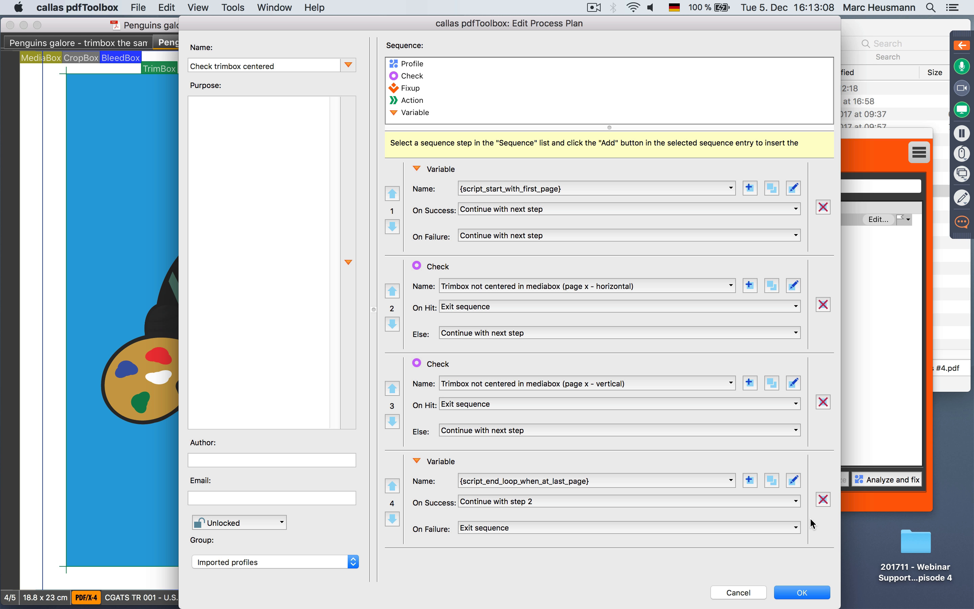
pyautogui.click(794, 480)
pyautogui.click(796, 480)
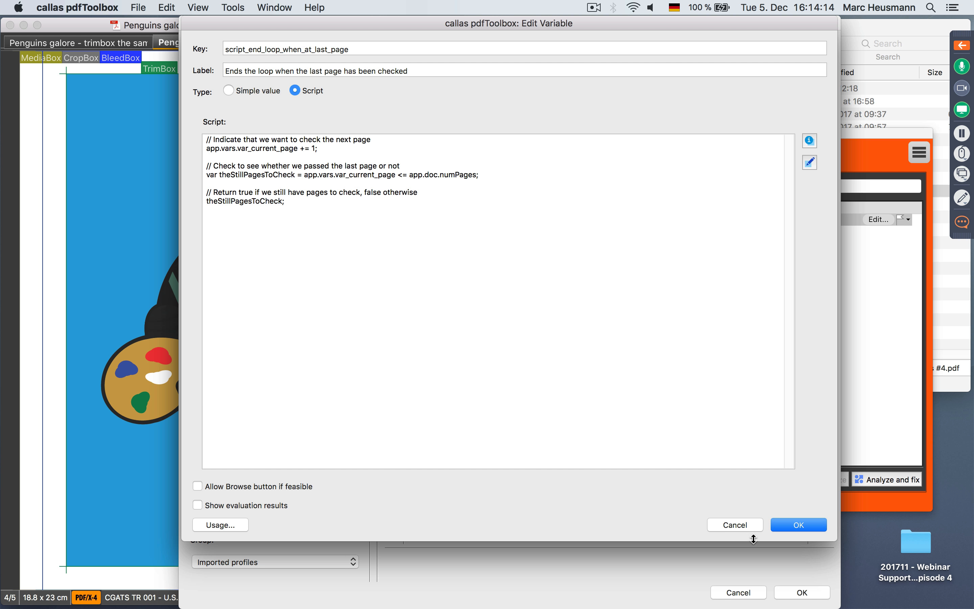
pyautogui.click(746, 524)
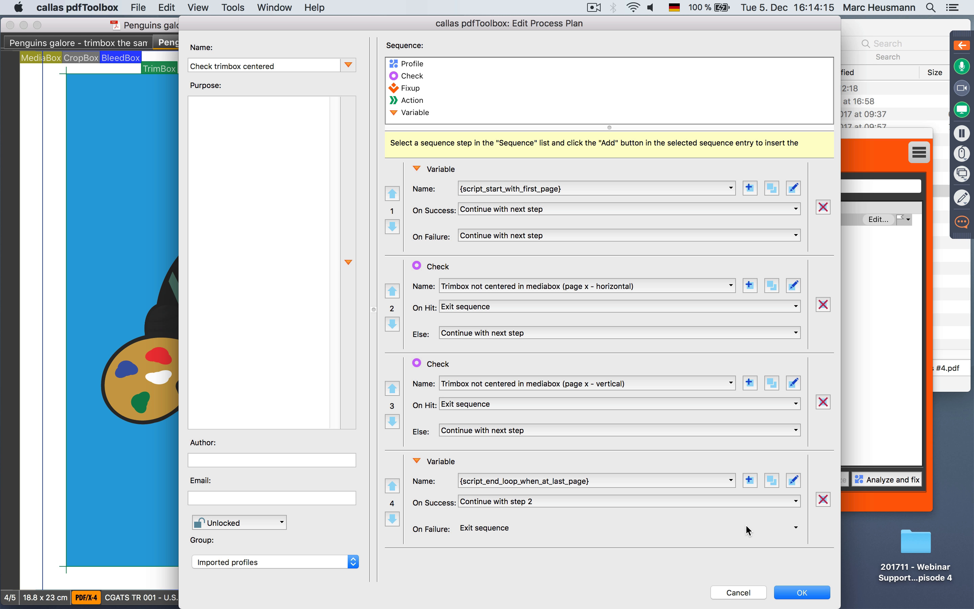
pyautogui.click(755, 596)
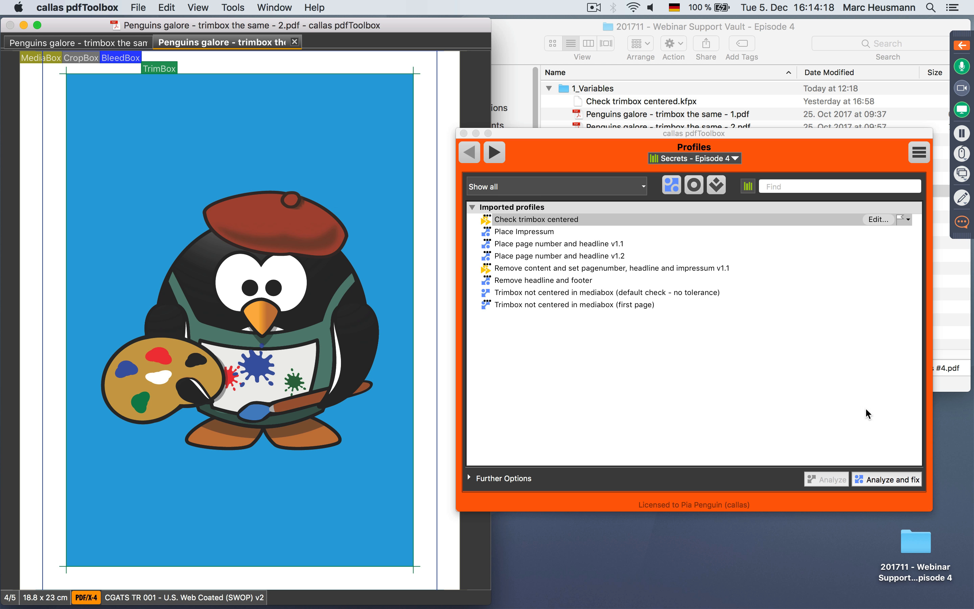
# Step: Analyze and fix "Penguins galore - trimbox the same - 2.pdf" again with the "Check trimbox centered" process plan
pyautogui.click(893, 480)
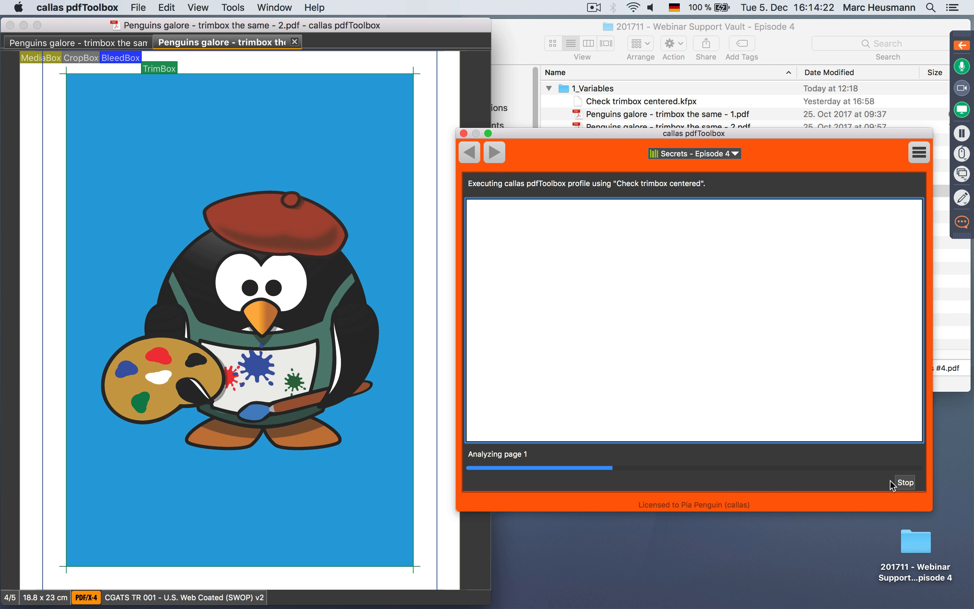